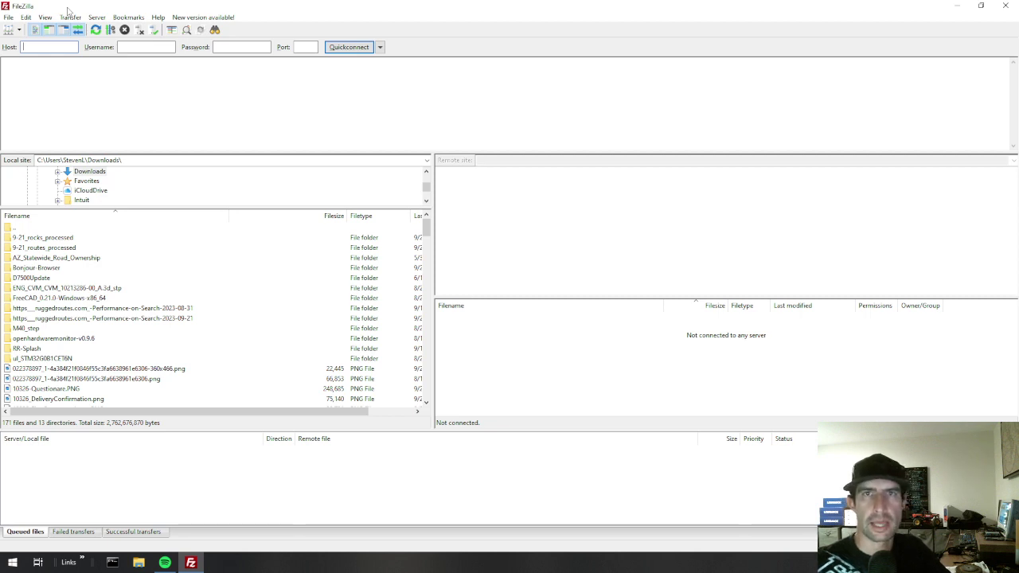
Step: Connect to the FTP server at host 192.168.1.93 and accept the insecure plain FTP connection
mouse_move(56, 46)
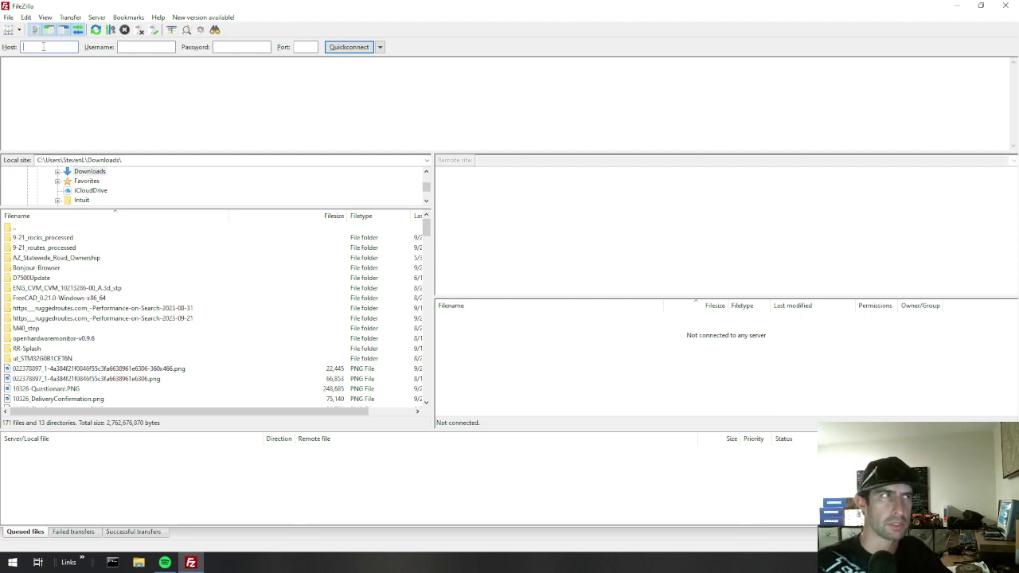
text(.168.1.93)
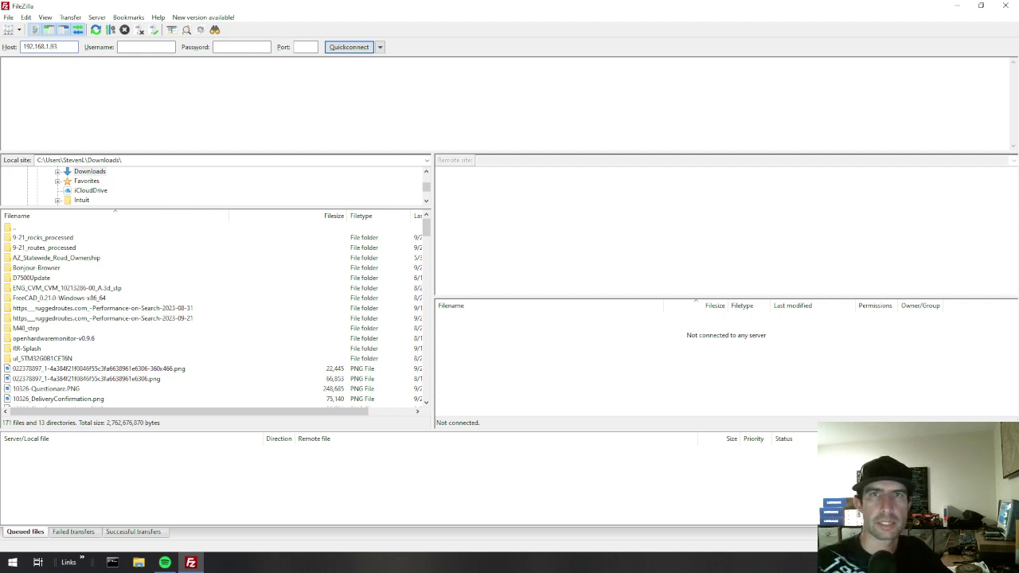
key(Return)
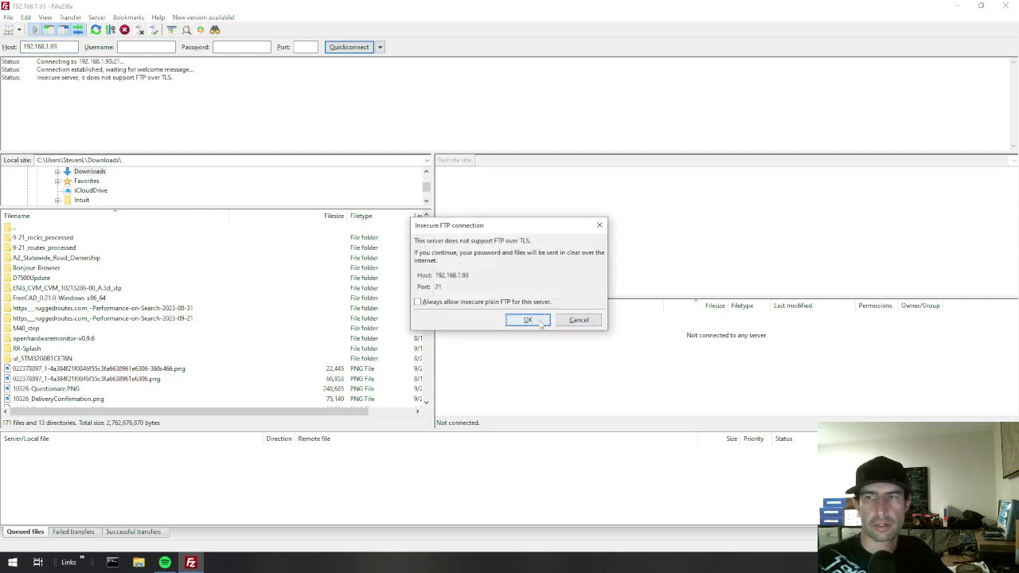
click(541, 322)
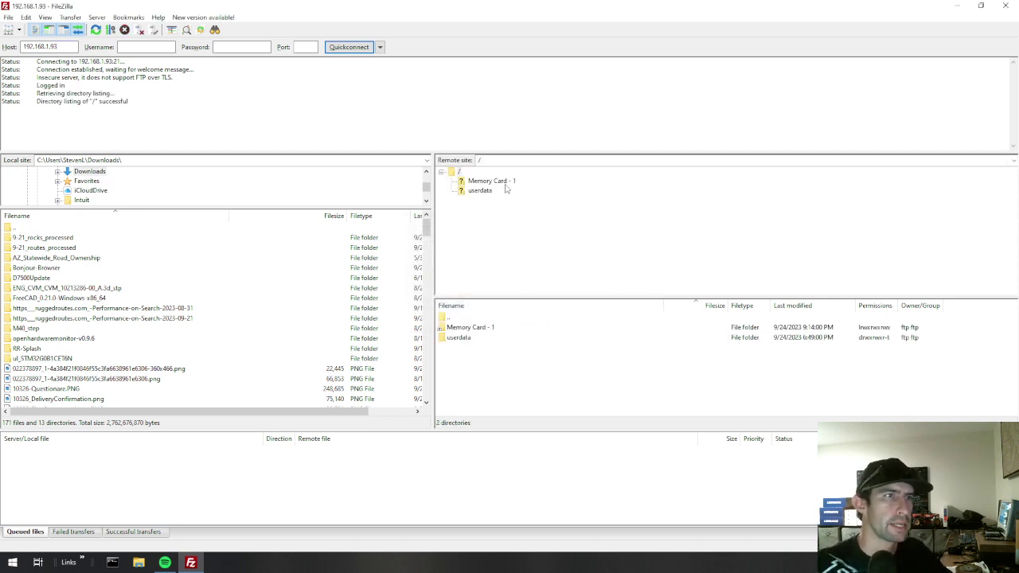
Step: Examine the contents of the server's userdata folder and of Memory Card - 1
click(477, 194)
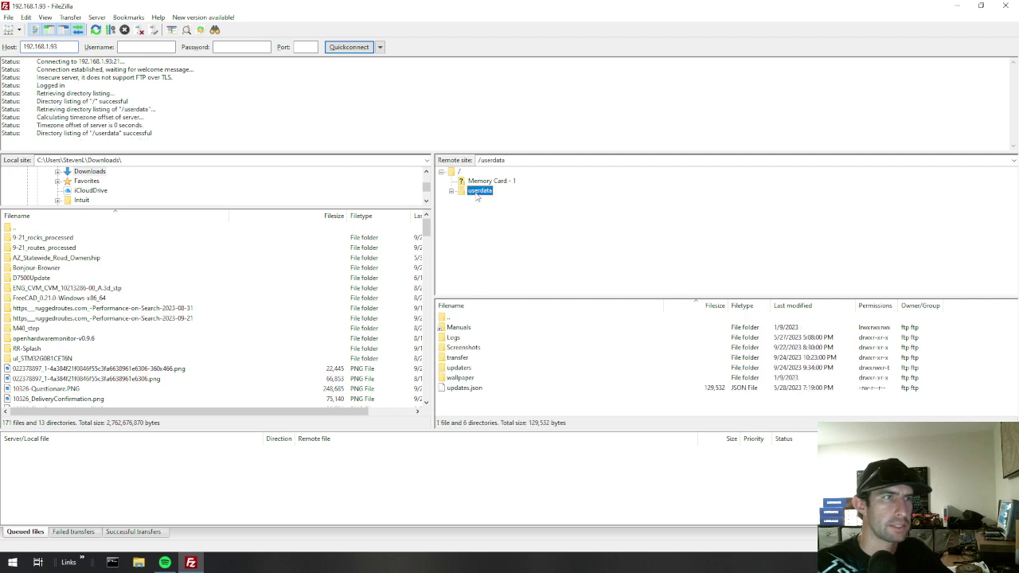
click(478, 192)
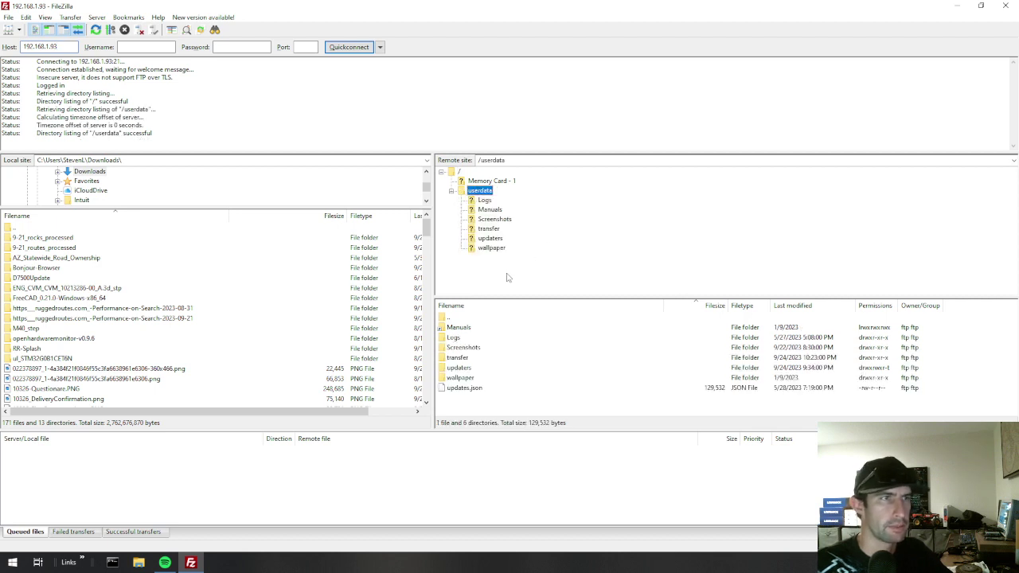
click(484, 182)
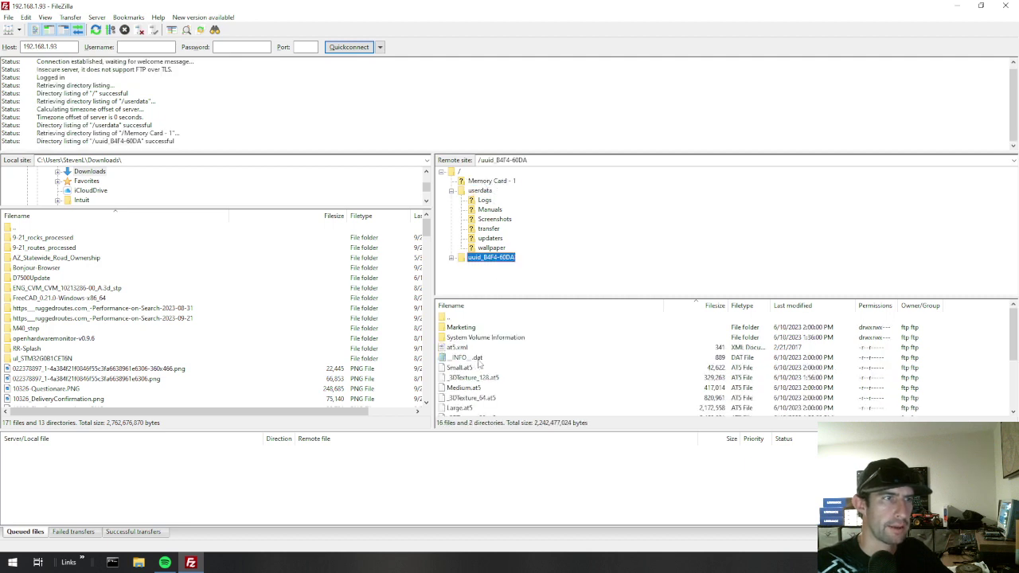
scroll(482, 364, down, 3)
scroll(496, 394, up, 3)
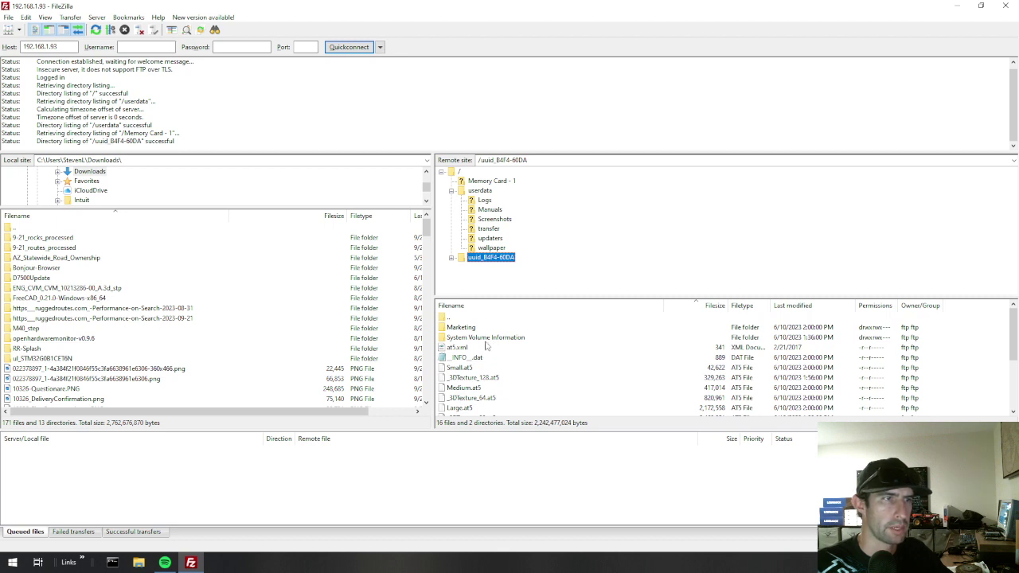
scroll(488, 347, down, 3)
scroll(487, 347, up, 3)
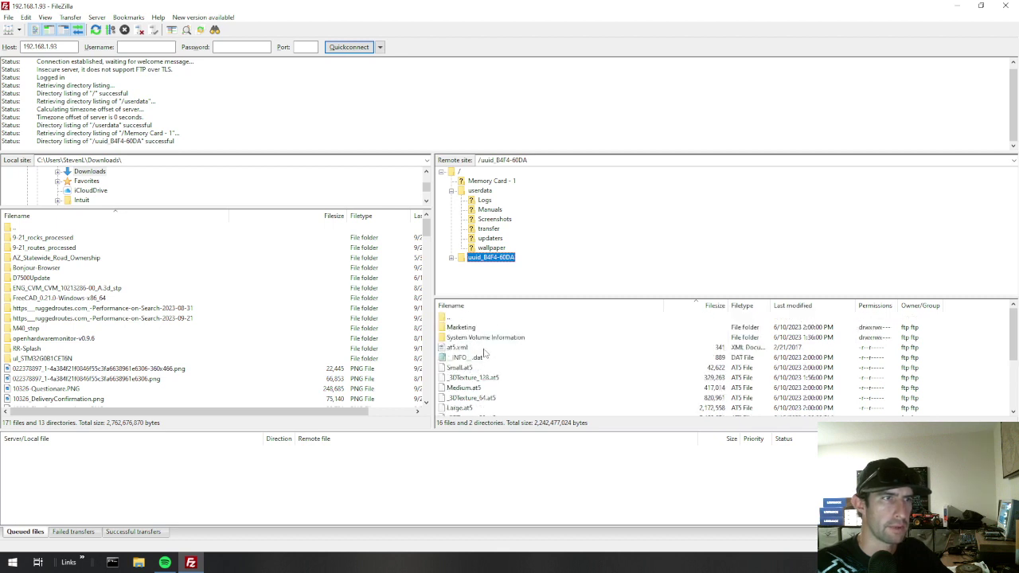
Step: Upload GPXBAKUP.gpx from the local Downloads folder into the remote /userdata/updaters folder, overwriting the existing file
click(480, 191)
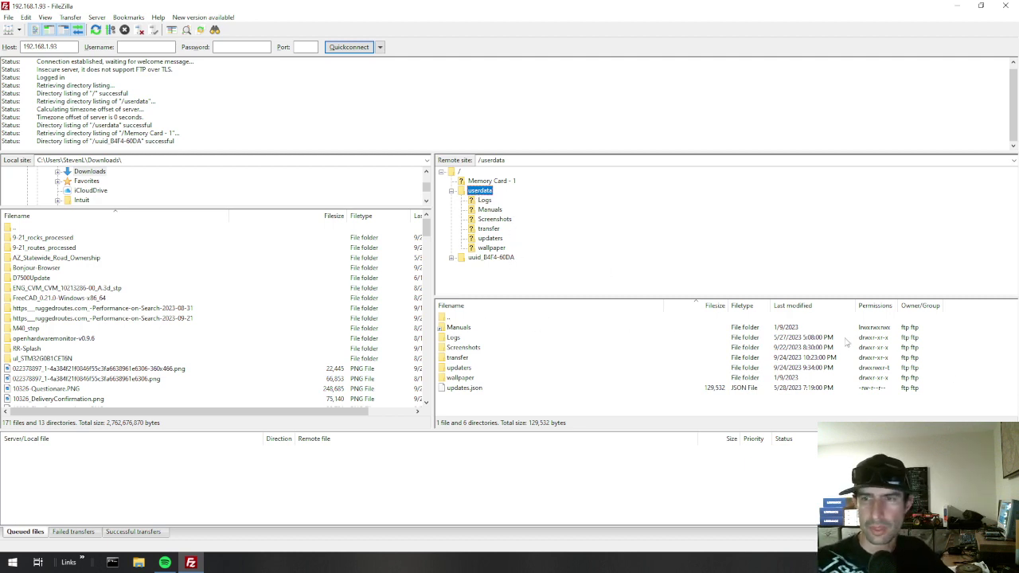
scroll(259, 314, down, 2)
scroll(259, 314, down, 20)
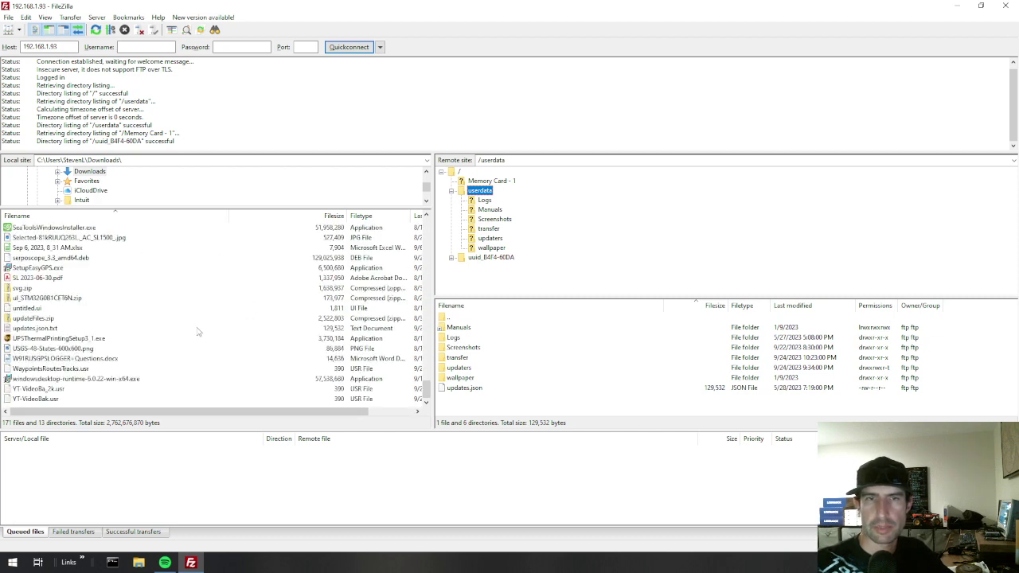
scroll(145, 383, up, 5)
scroll(146, 383, up, 15)
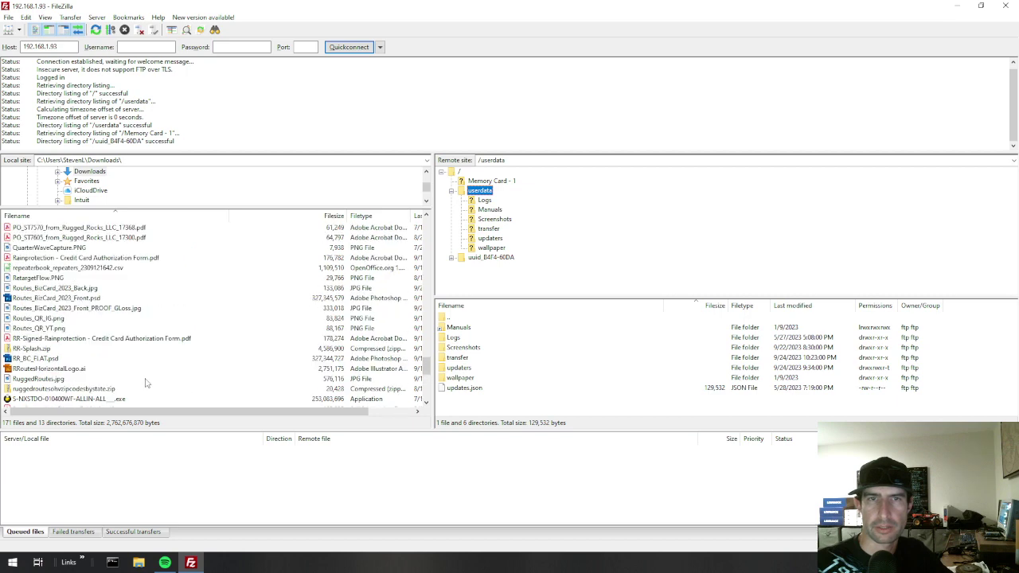
scroll(146, 383, up, 3)
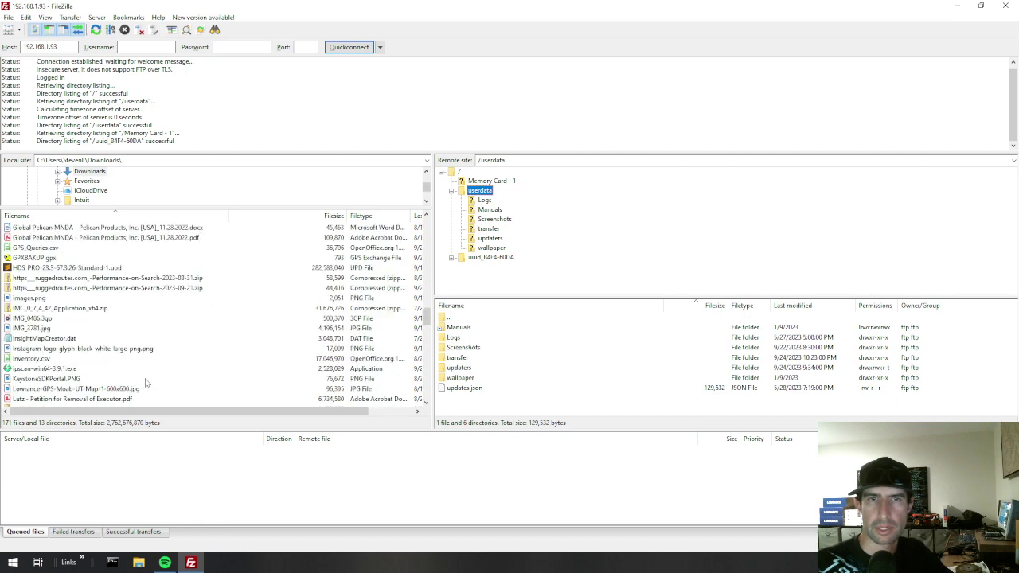
click(35, 258)
scroll(101, 363, up, 2)
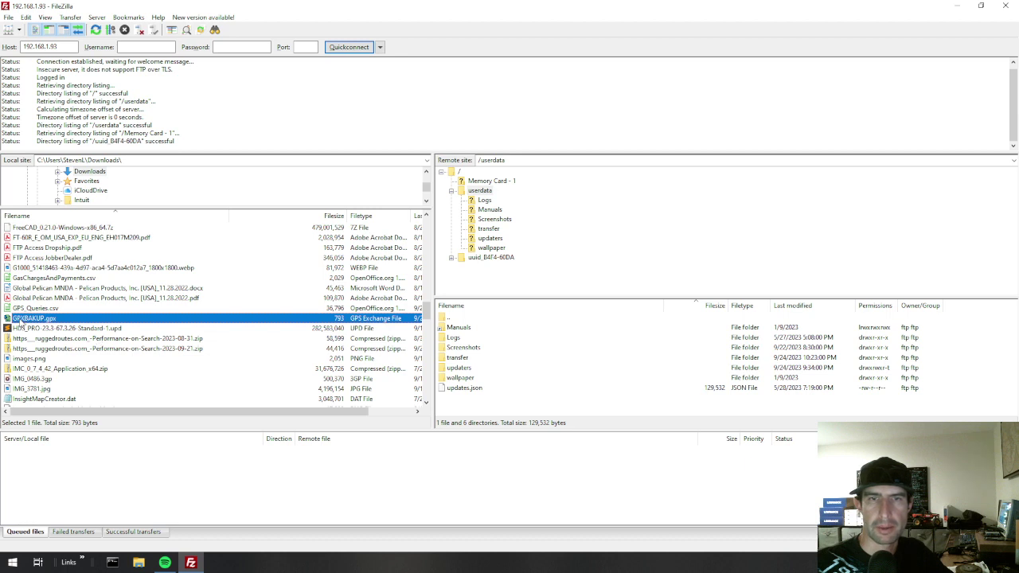
drag(21, 321, 479, 379)
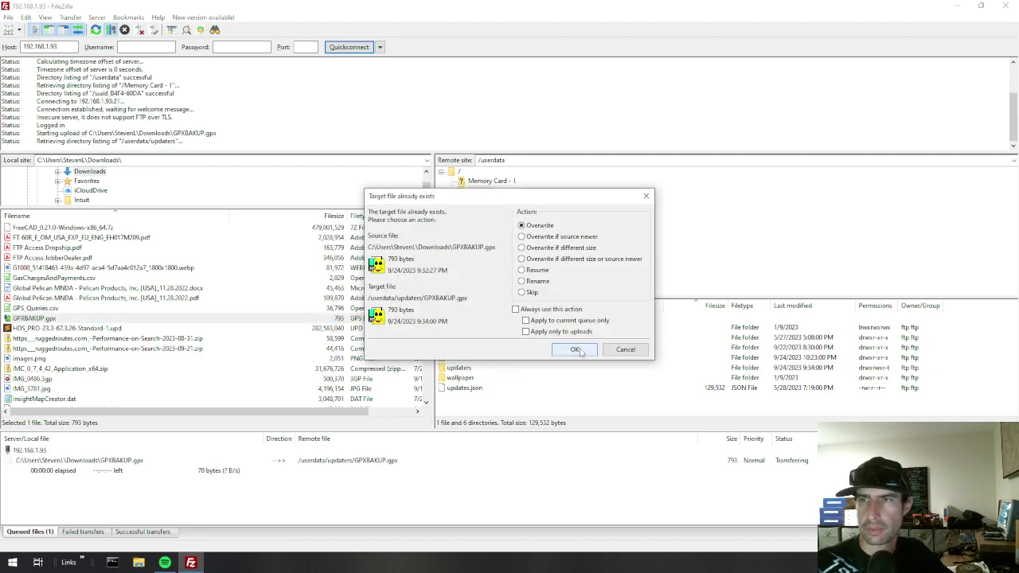
click(586, 350)
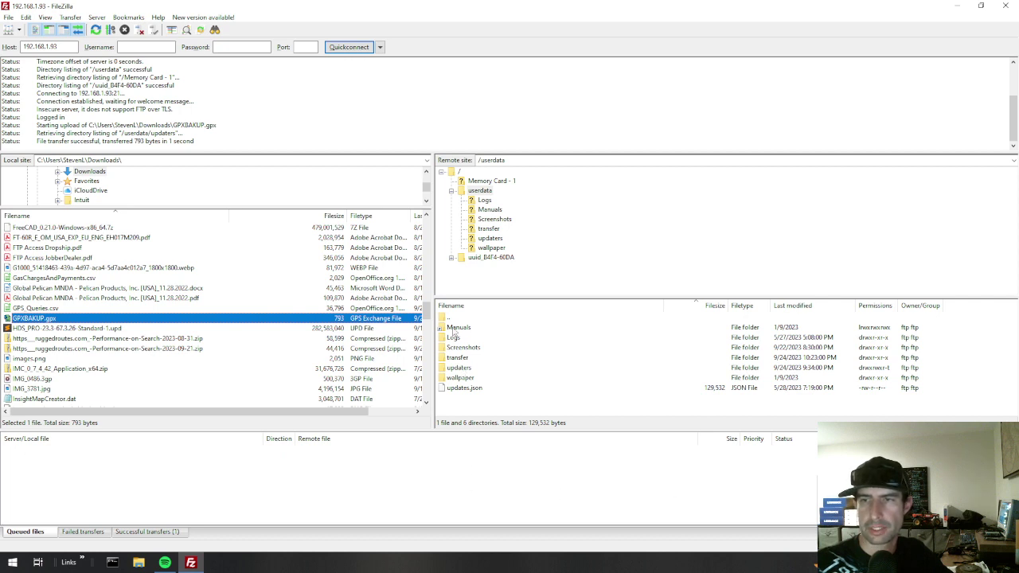
Step: Open the remote updaters folder and check that it contains GPXBAKUP.gpx
double_click(461, 368)
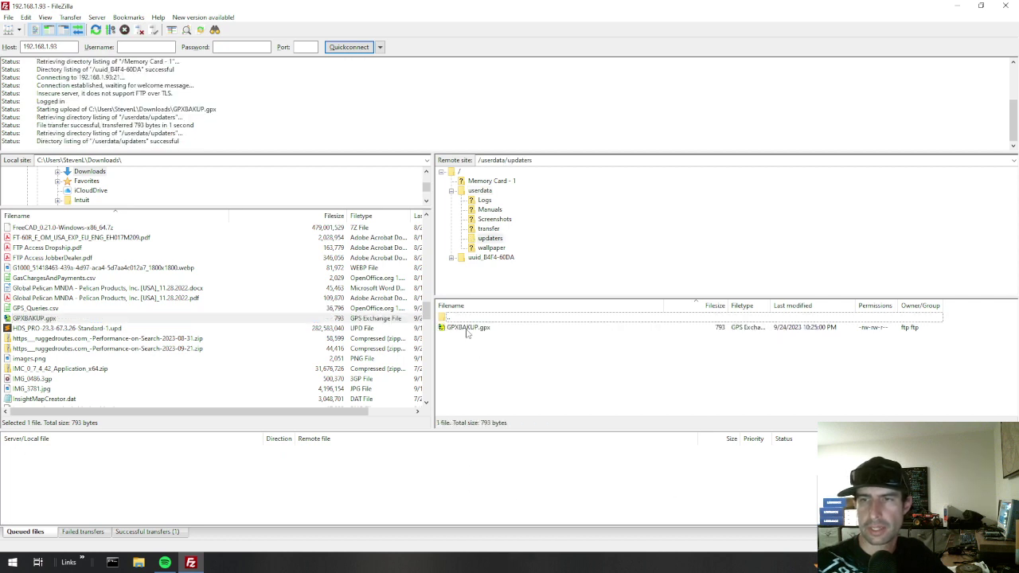
click(486, 330)
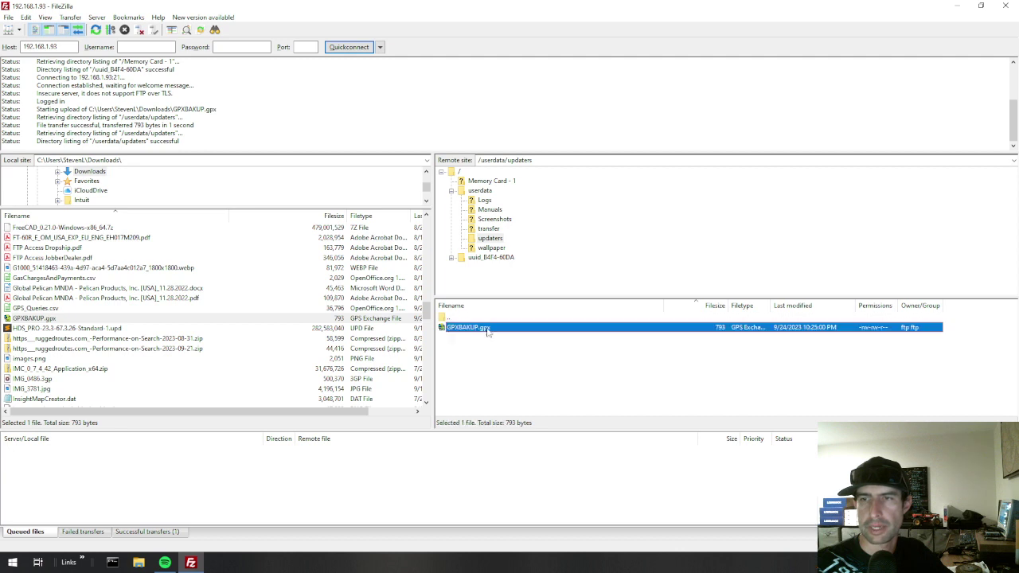
click(489, 374)
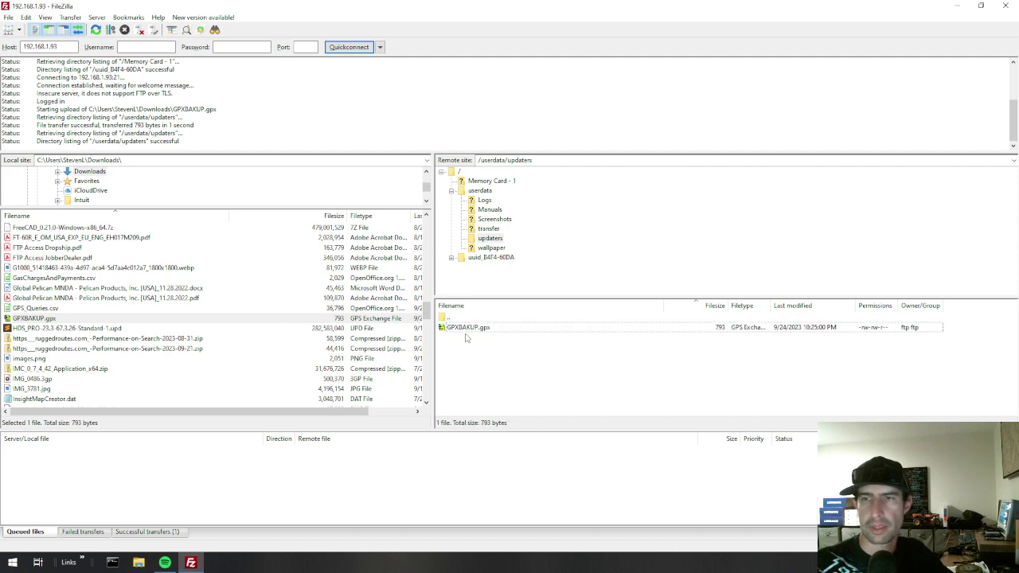
Step: Create a new directory called MyFiles inside the remote userdata folder
click(480, 192)
right_click(480, 191)
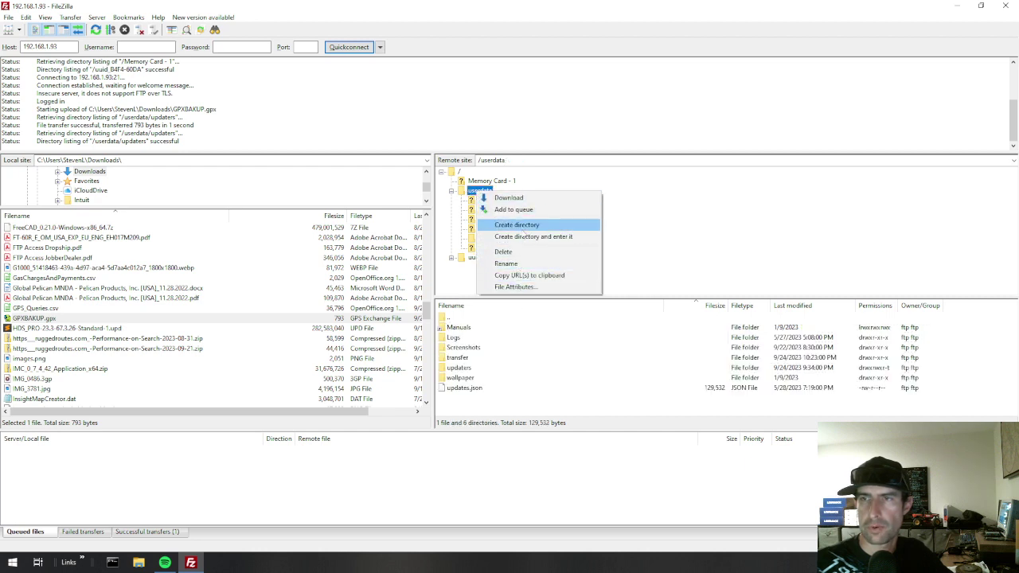
click(521, 227)
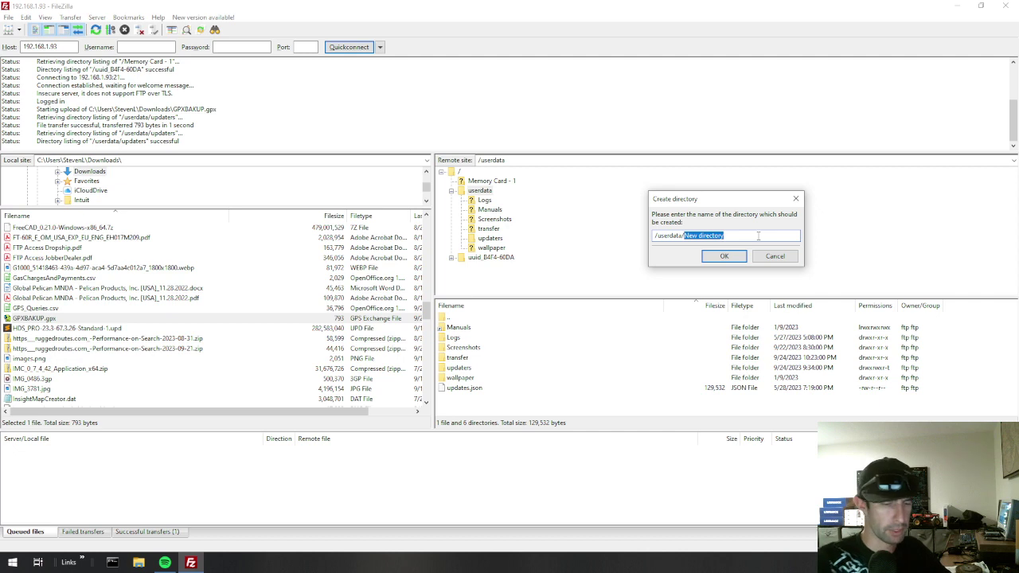
text(MyFiles)
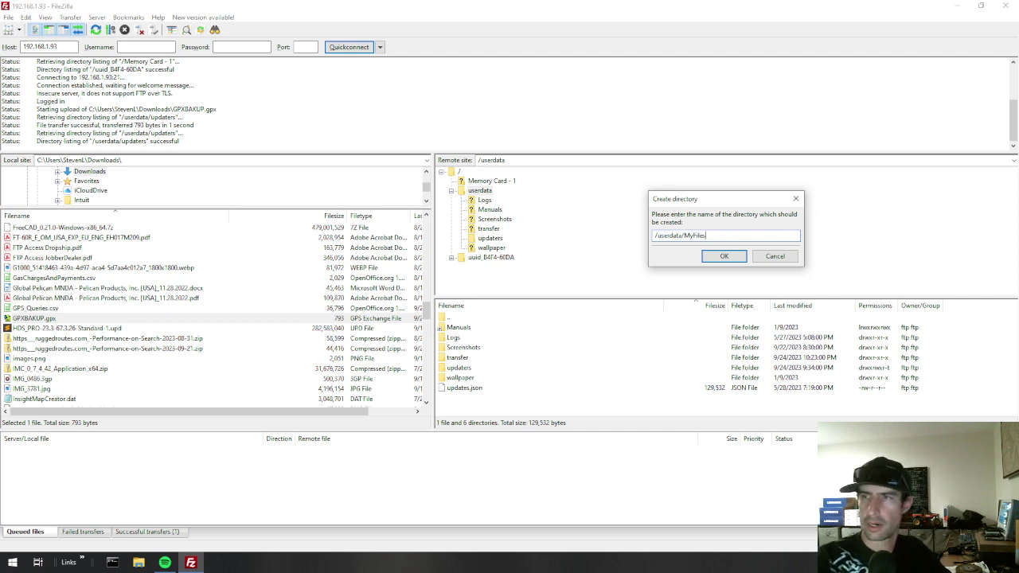
key(Return)
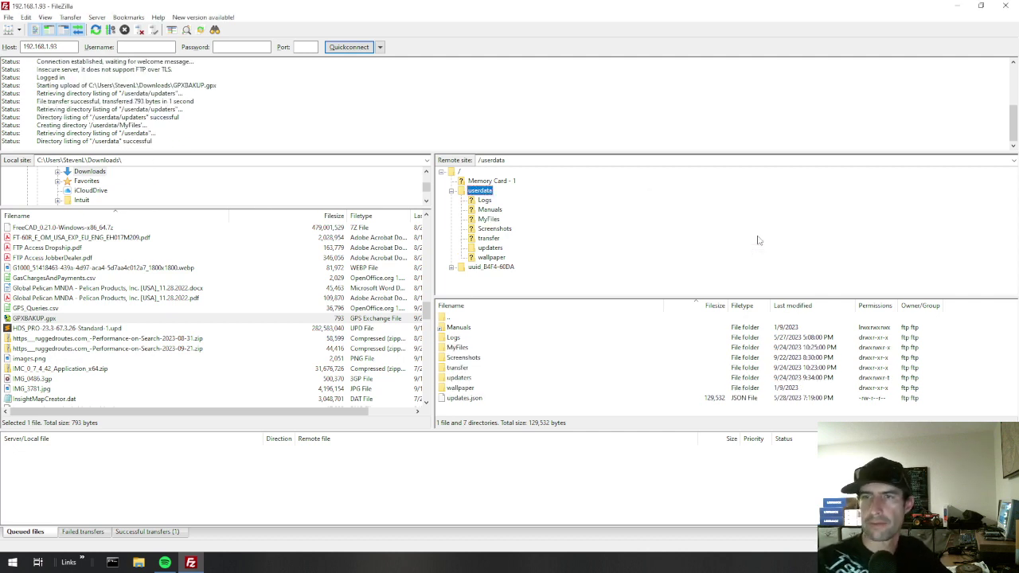
Step: Upload GPXBAKUP.gpx from the local Downloads folder into the remote /userdata/MyFiles folder
click(482, 219)
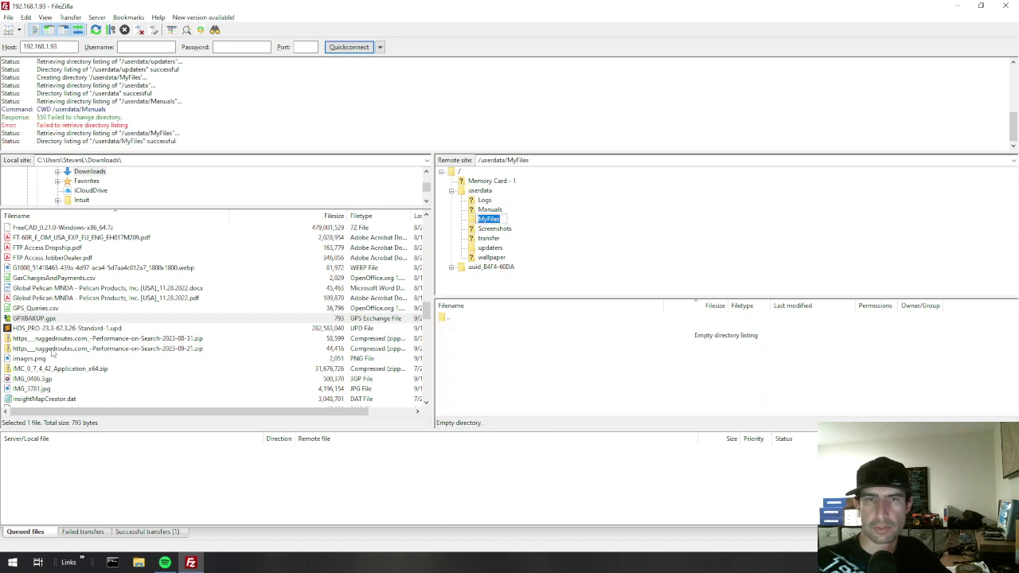
drag(29, 318, 501, 369)
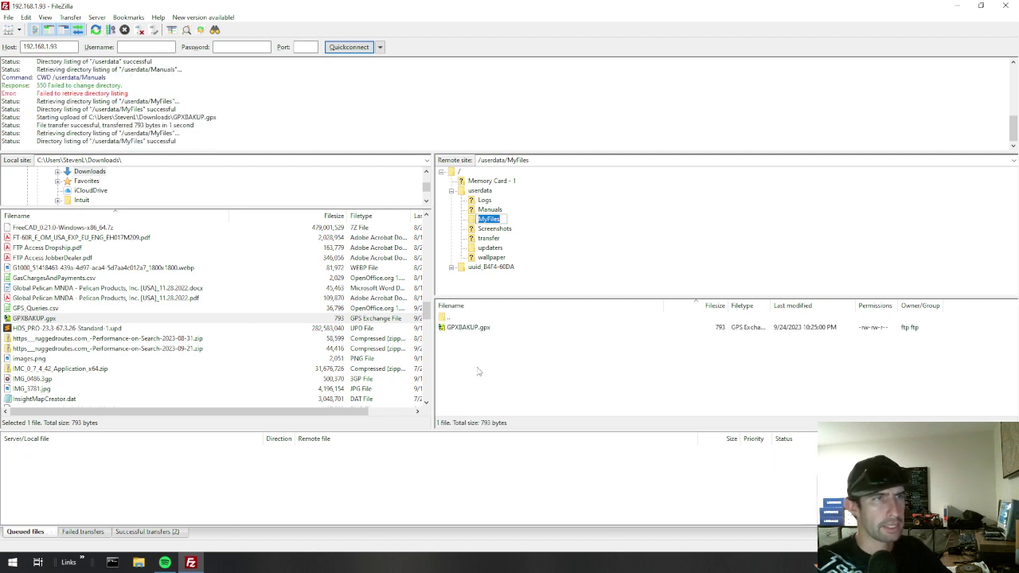
click(443, 394)
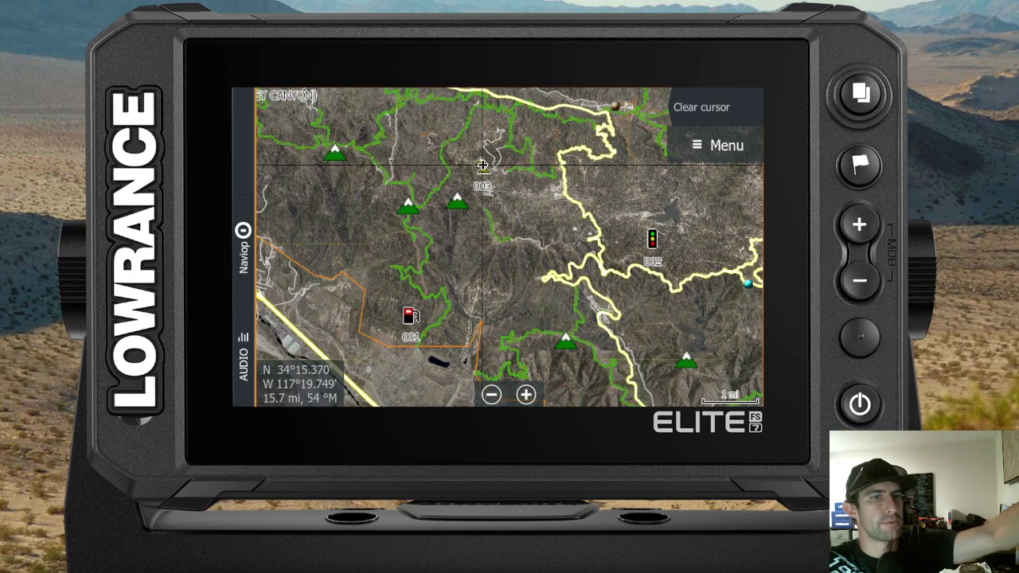
Step: Switch to the Lowrance Elite FS chartplotter, open its storage and expand the MyFiles folder under My files
key(Home)
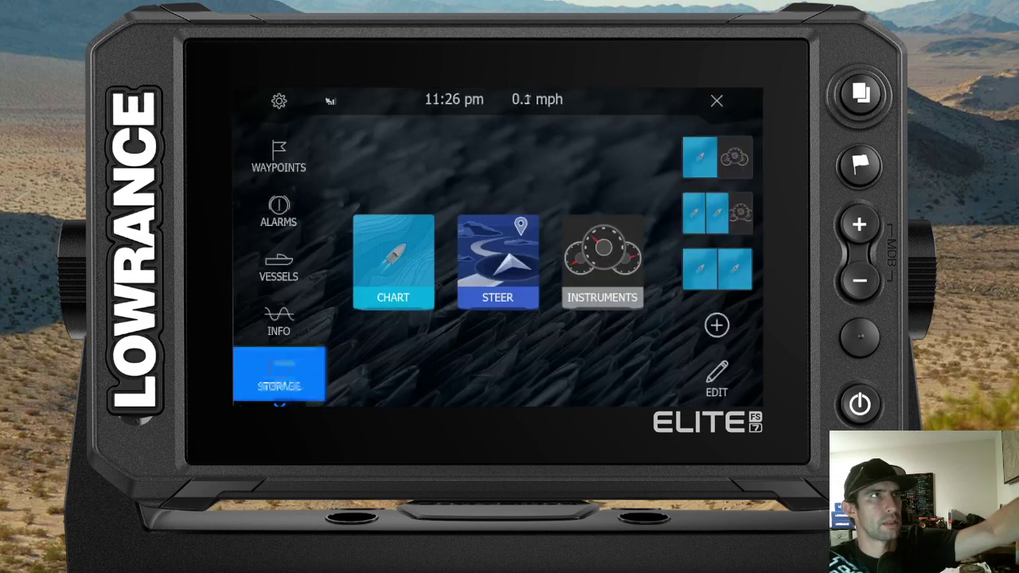
key(Return)
key(Return)
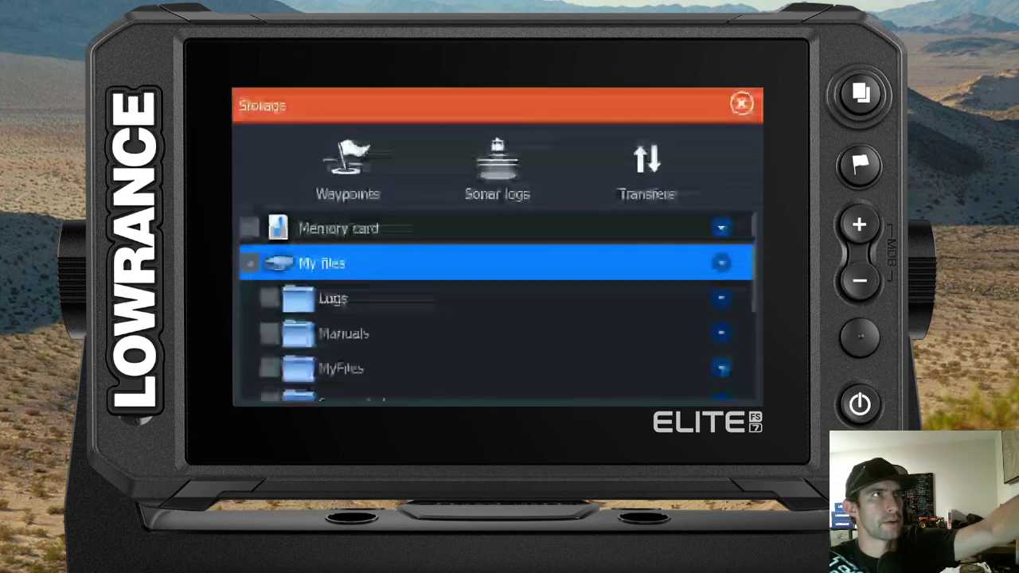
key(Down)
key(Down)
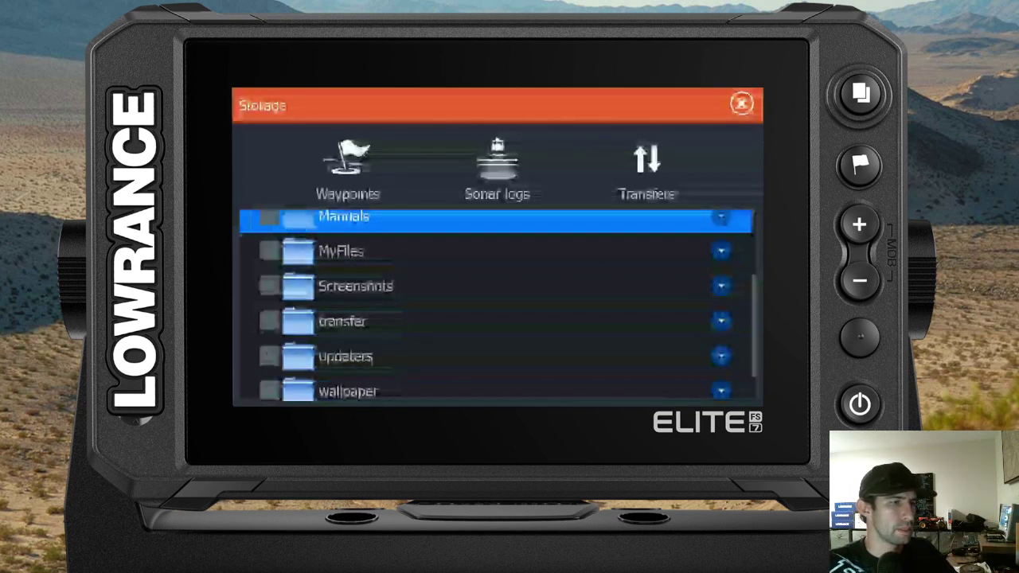
click(340, 251)
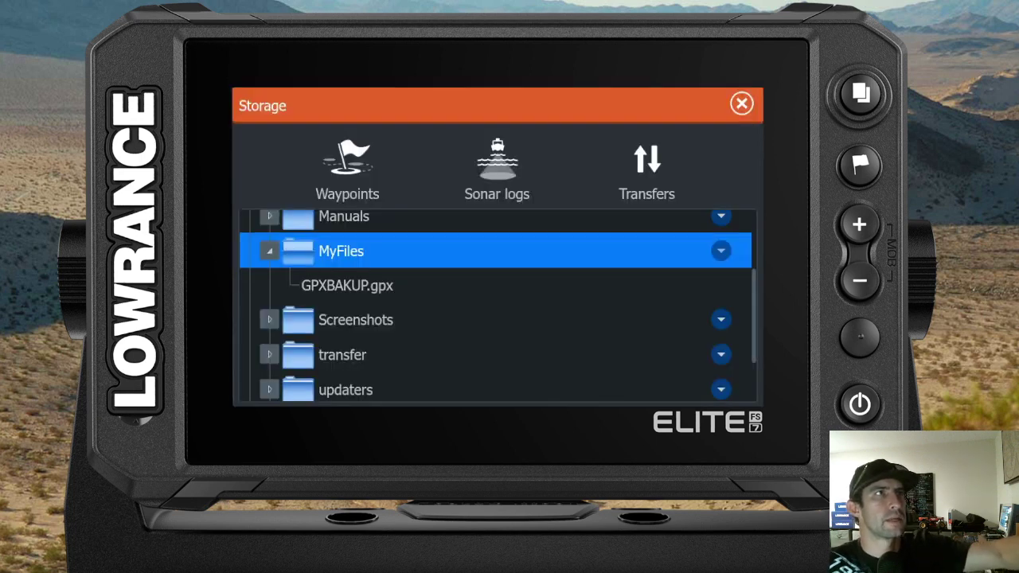
Step: Import GPXBAKUP.gpx from the MyFiles folder into the chartplotter and return to the chart
click(347, 285)
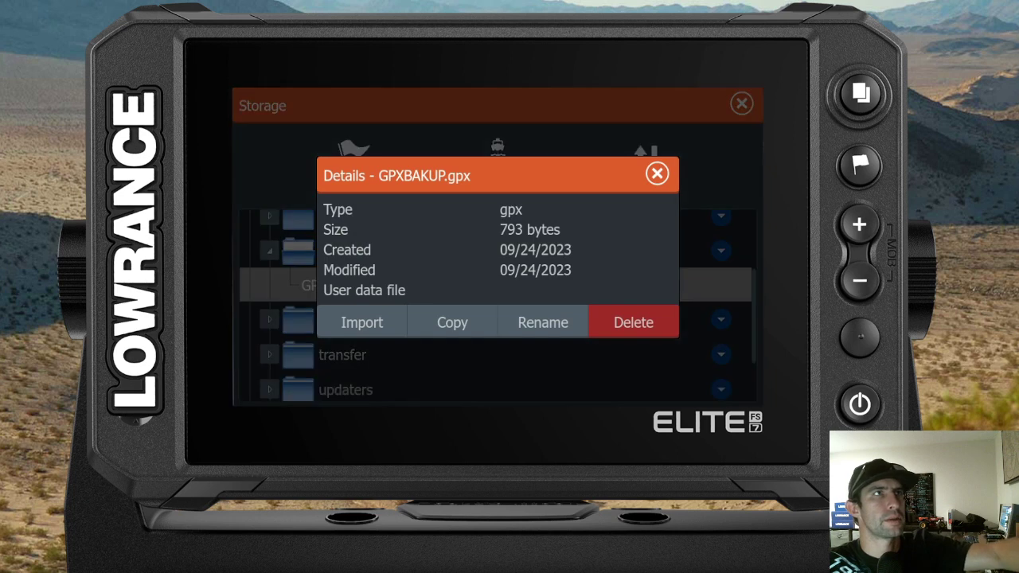
click(362, 323)
click(406, 286)
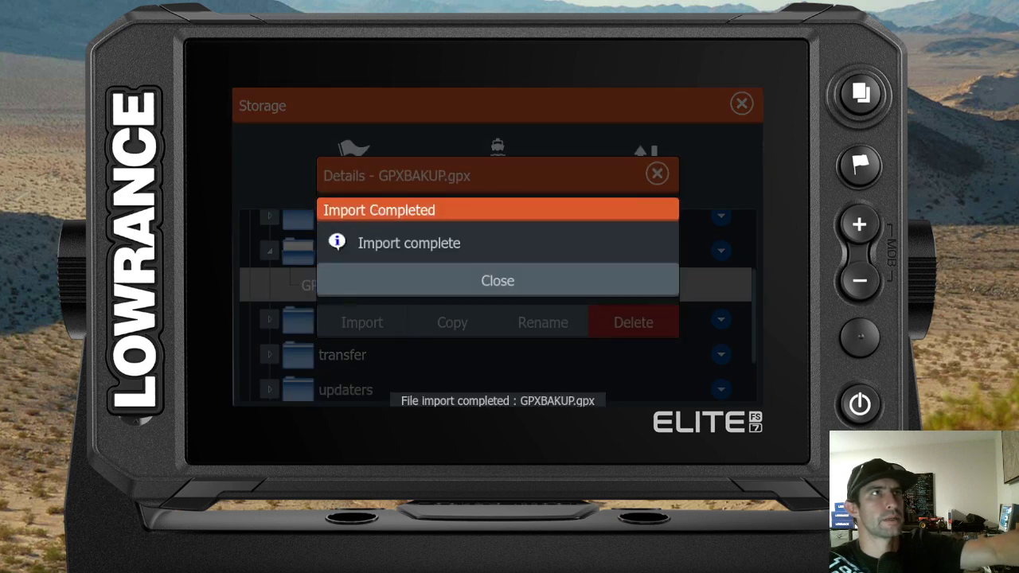
click(498, 281)
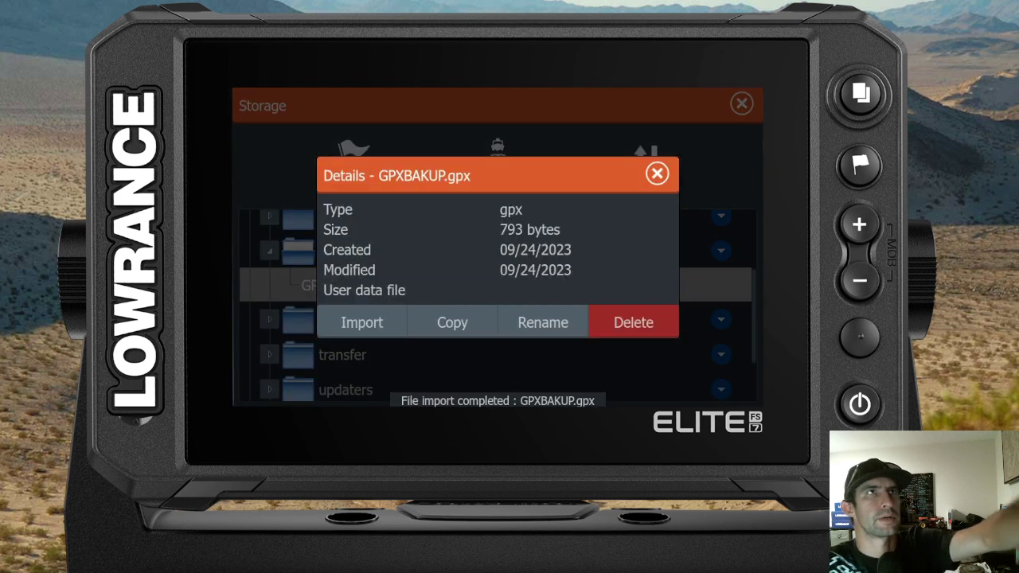
click(657, 173)
click(741, 103)
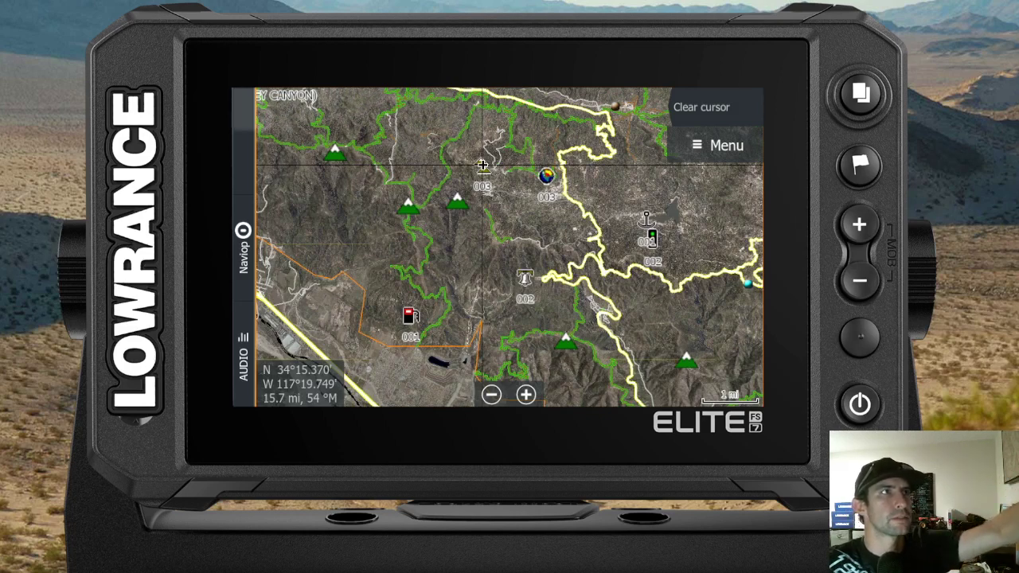
Step: Start an export of all waypoints, routes and trails from the unit's storage and set the file format to GPX (GPS Exchange)
key(Home)
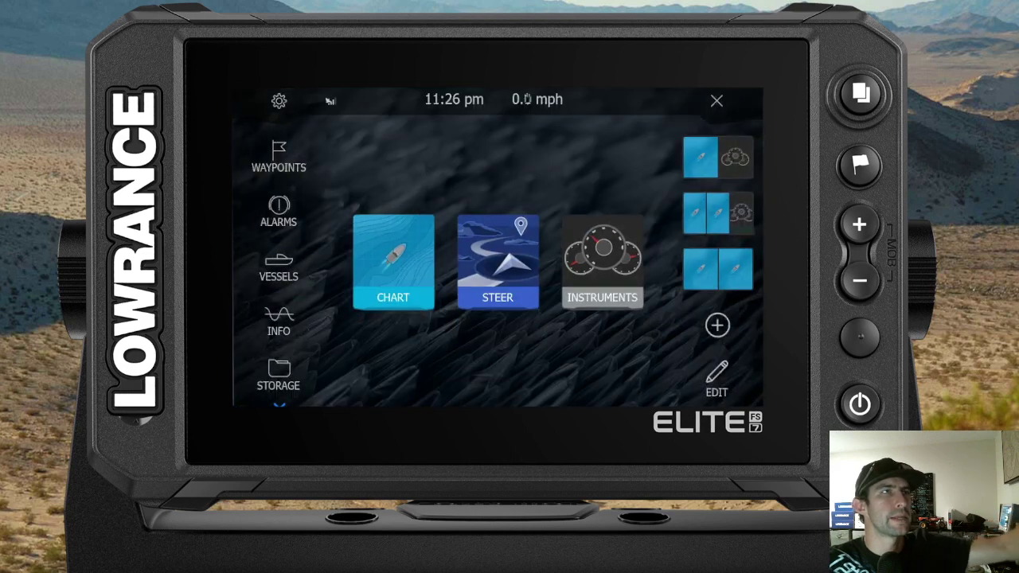
click(278, 374)
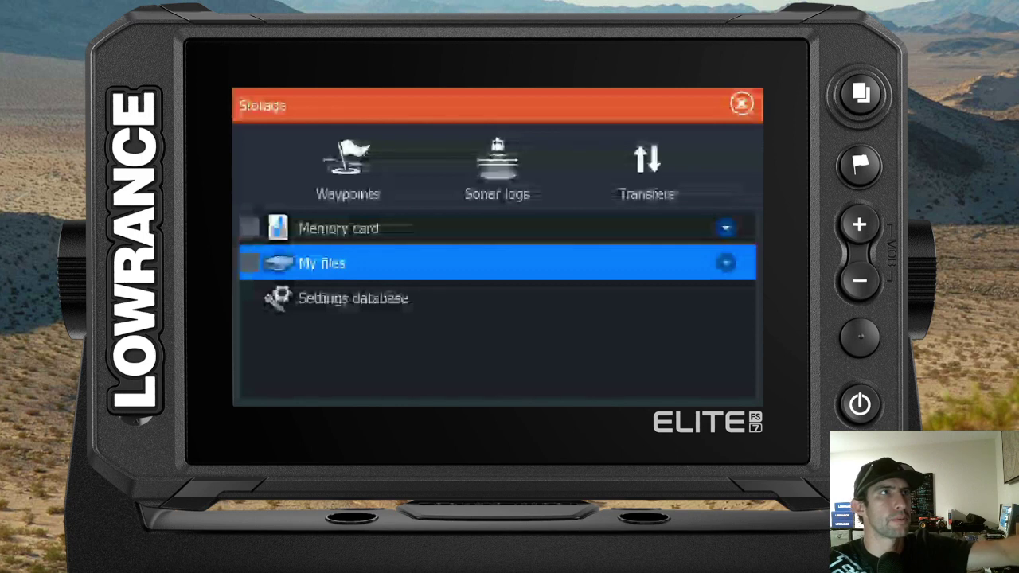
click(347, 167)
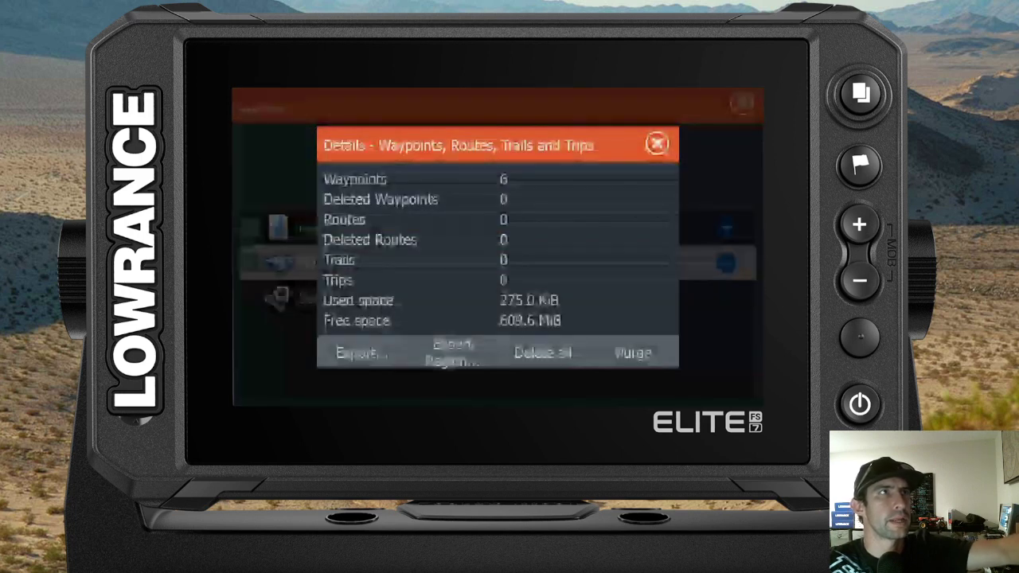
click(362, 353)
click(493, 240)
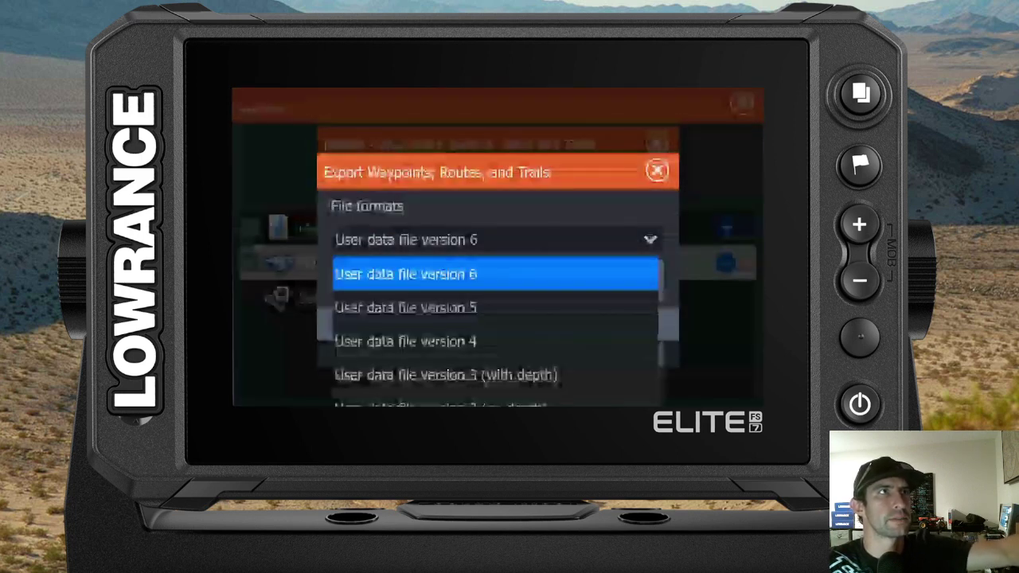
scroll(493, 334, down, 2)
click(398, 391)
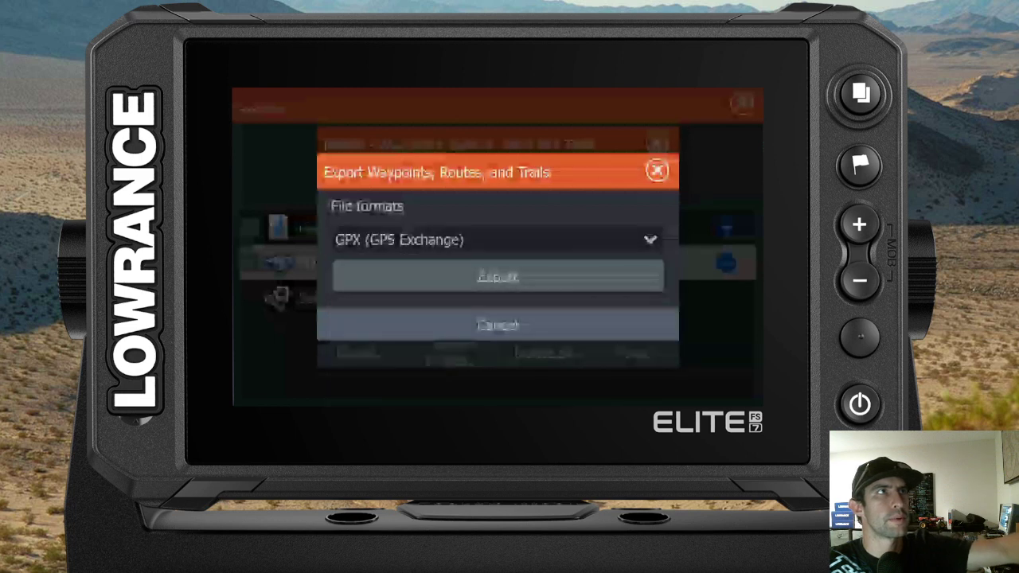
Step: Proceed with the export and choose the MyFiles folder under My files as the destination
click(498, 278)
click(323, 204)
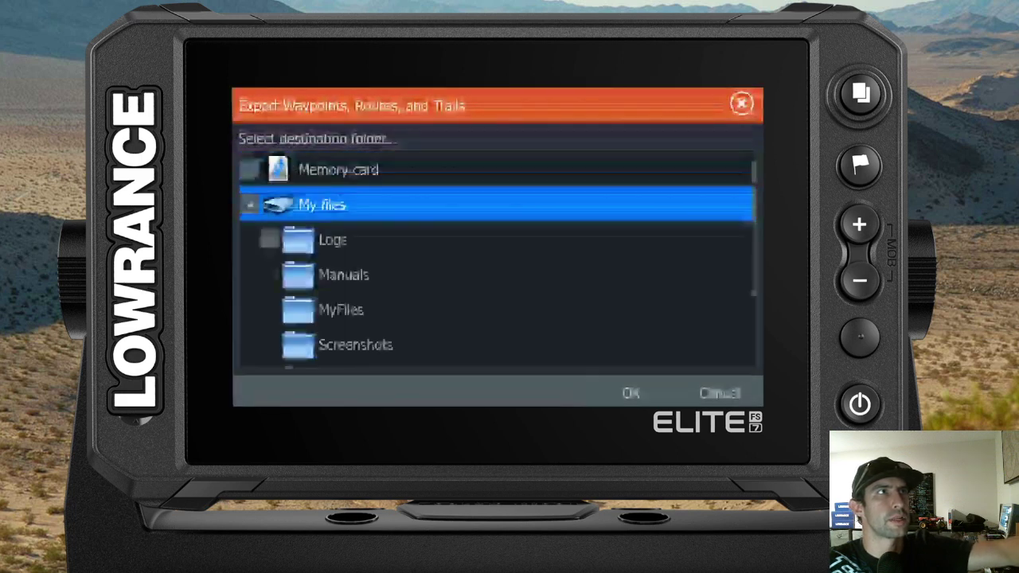
click(340, 309)
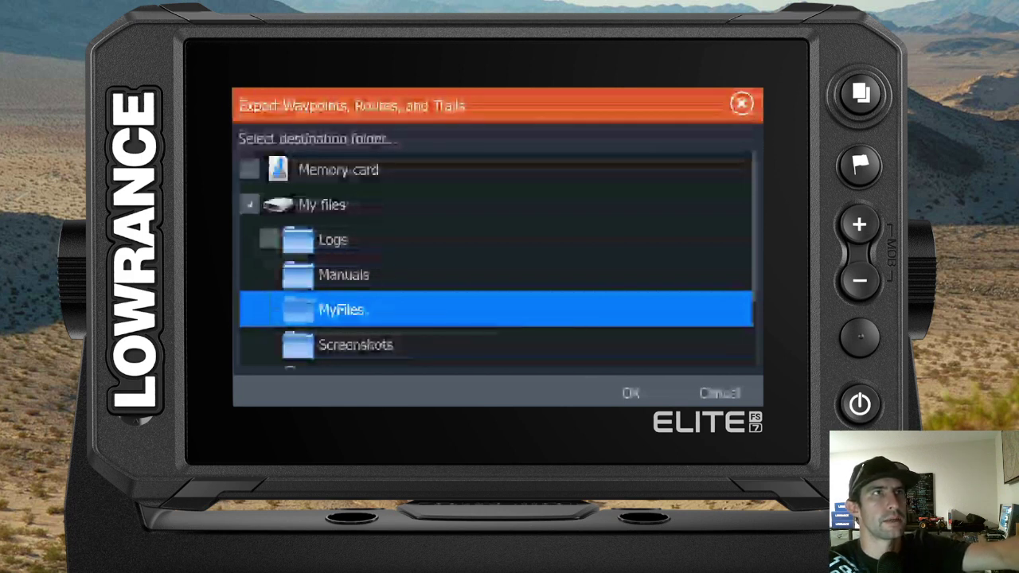
click(630, 393)
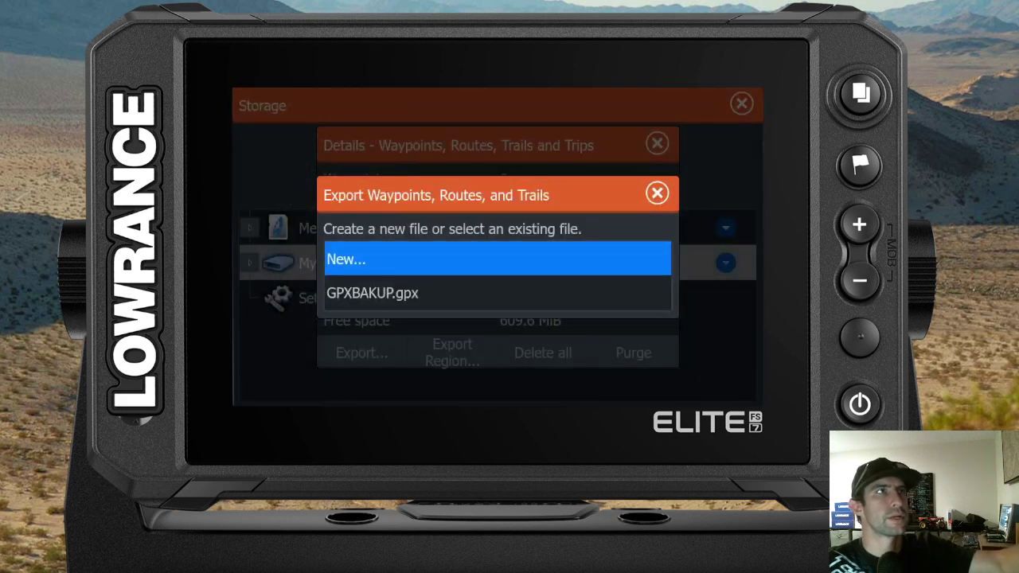
Step: Create a new export file named WaypointsRoutesTrailsDEMO and save it
key(Return)
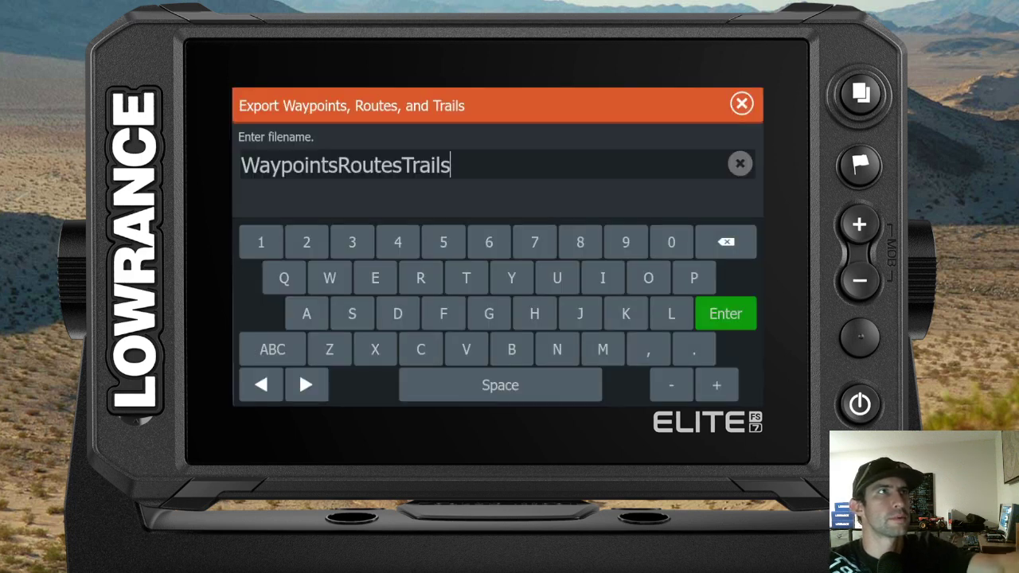
text(GP)
key(BackSpace)
key(BackSpace)
text(DE)
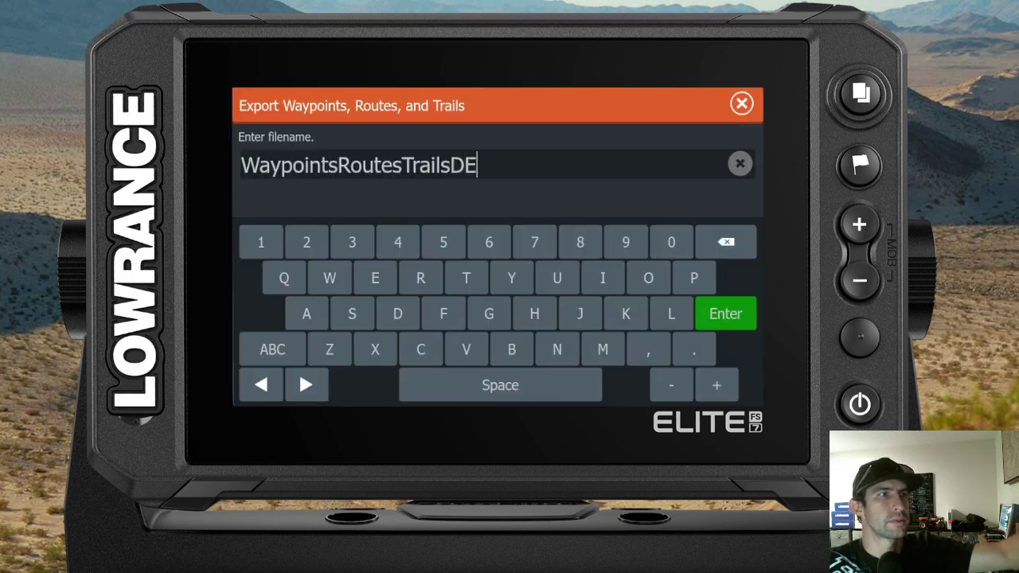
text(MO)
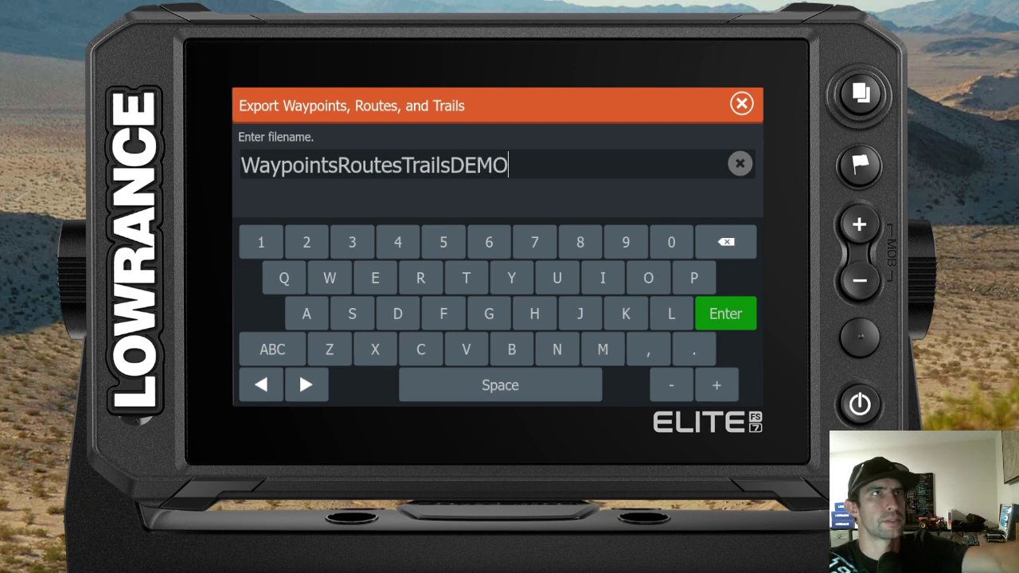
key(Return)
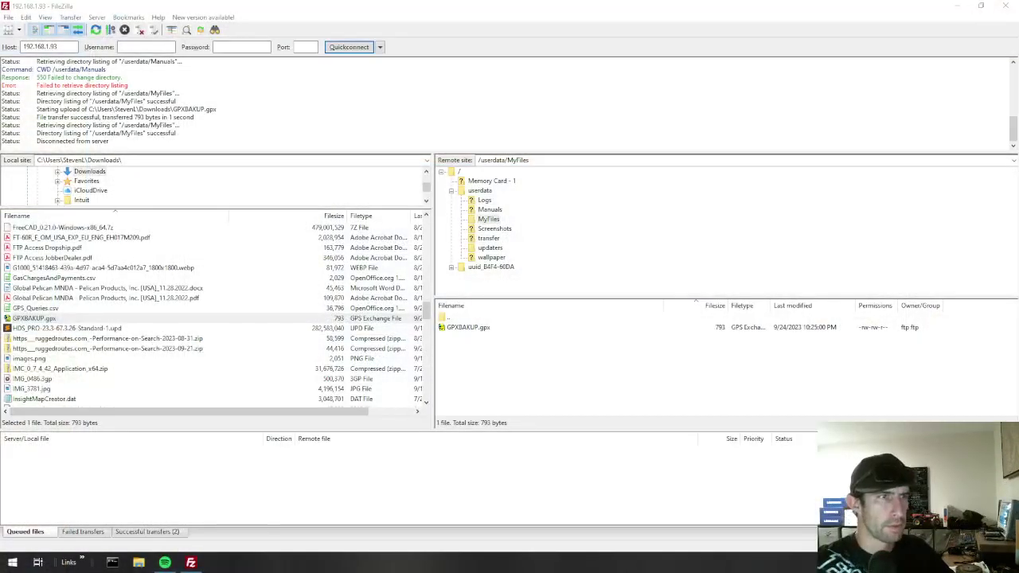
Step: Switch to FileZilla, refresh the remote /userdata/MyFiles listing and select WaypointsRoutesTrailsDEMO.gpx
click(531, 380)
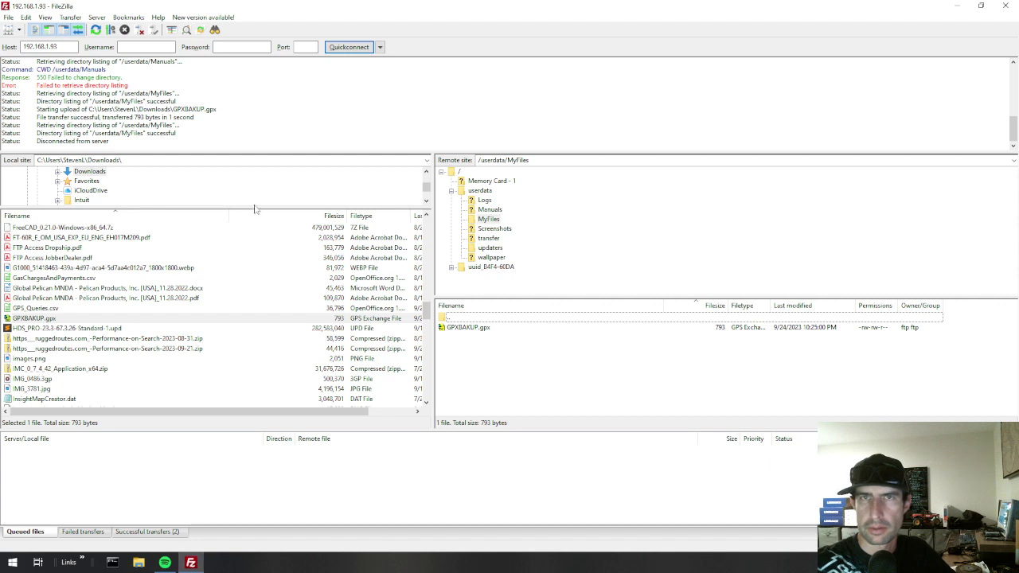
click(96, 30)
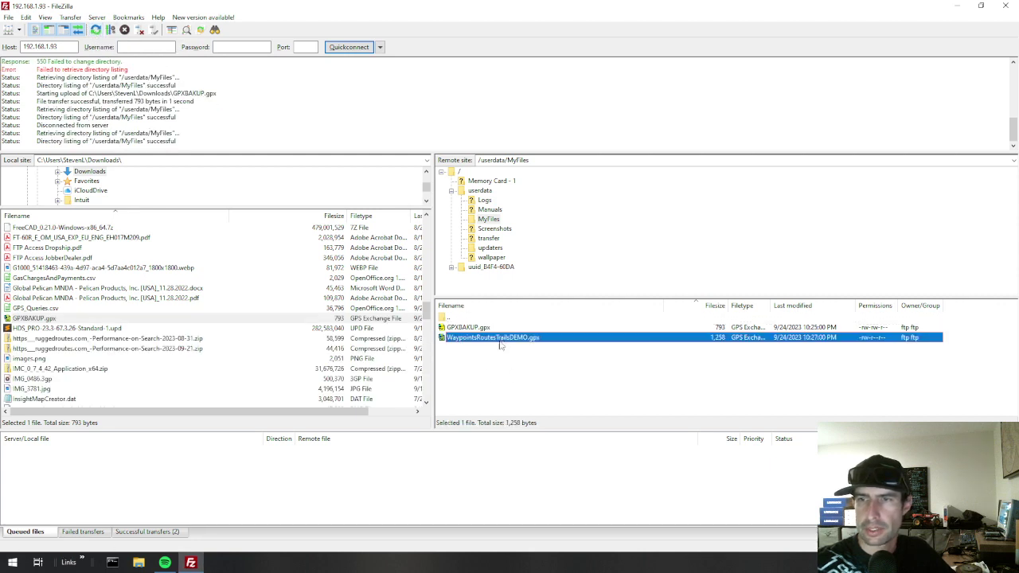
click(501, 341)
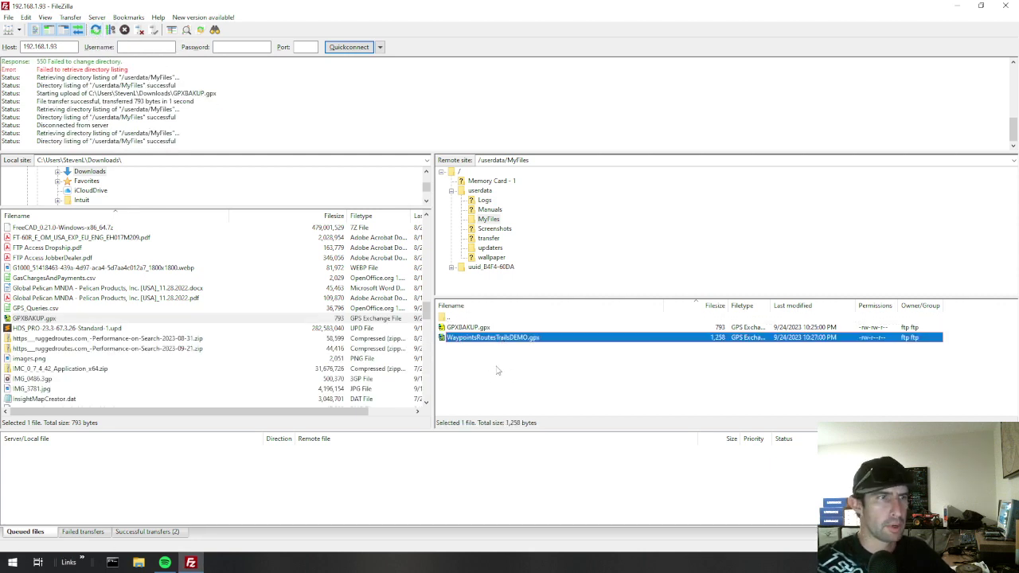